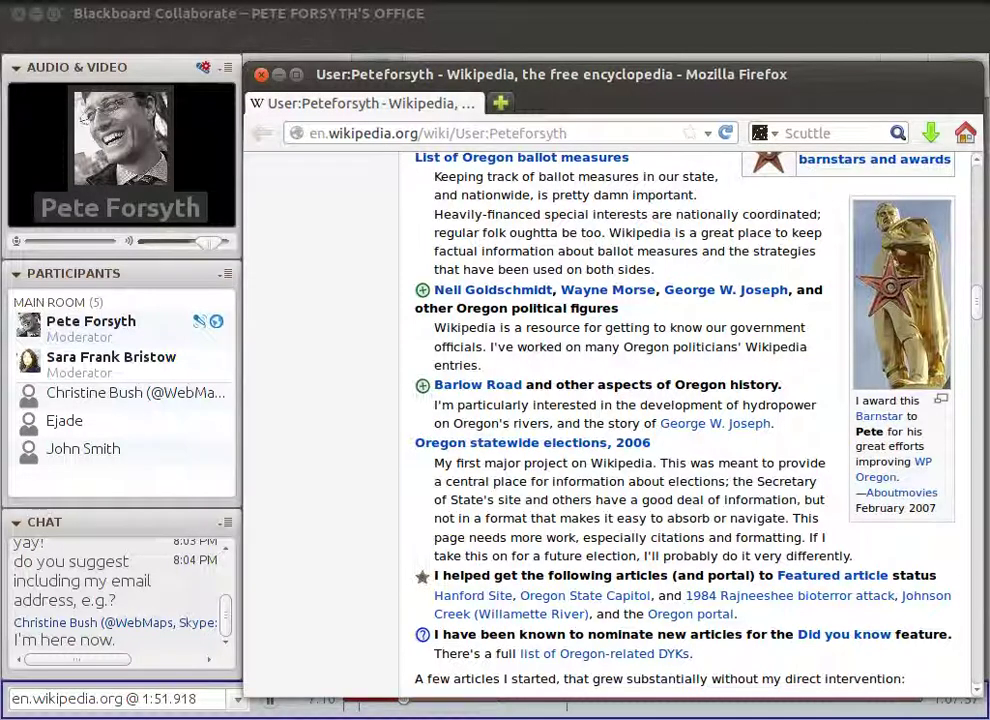
Examine the user page's article contributions, useful links, image gallery and wikitricks section.
scroll(690, 420, "down", 6)
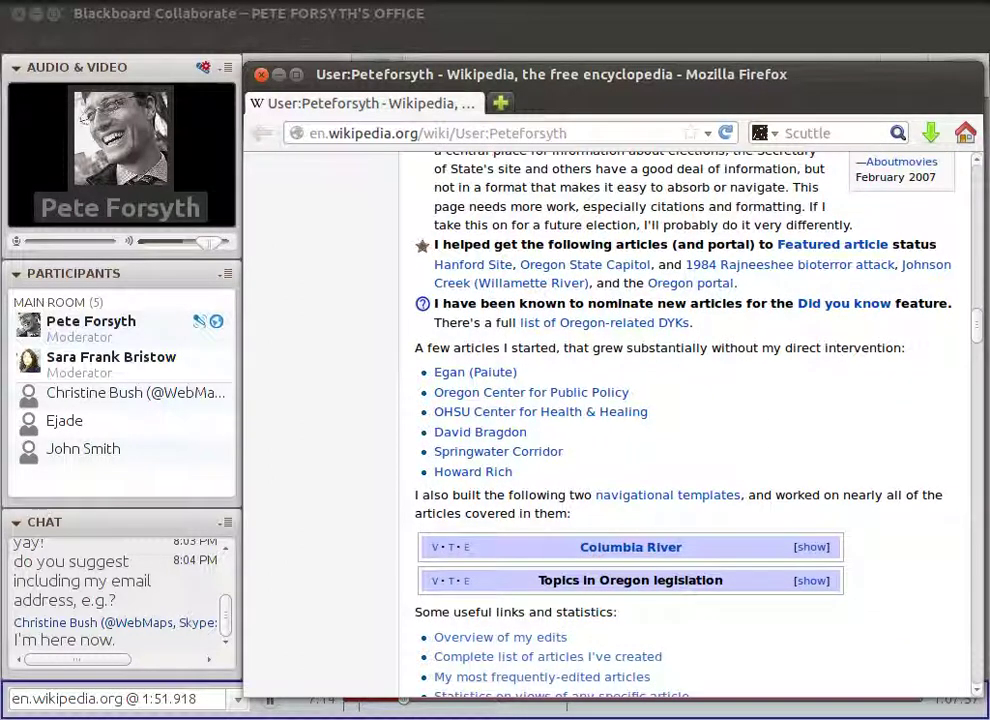
scroll(690, 420, "down", 3)
scroll(690, 420, "down", 7)
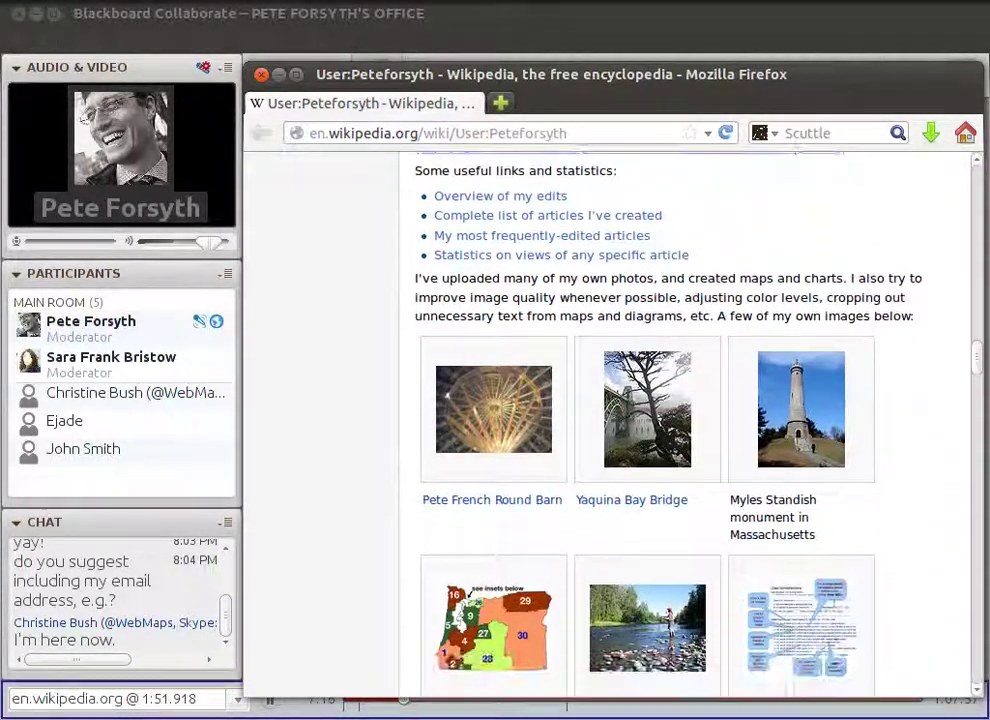
scroll(690, 420, "down", 2)
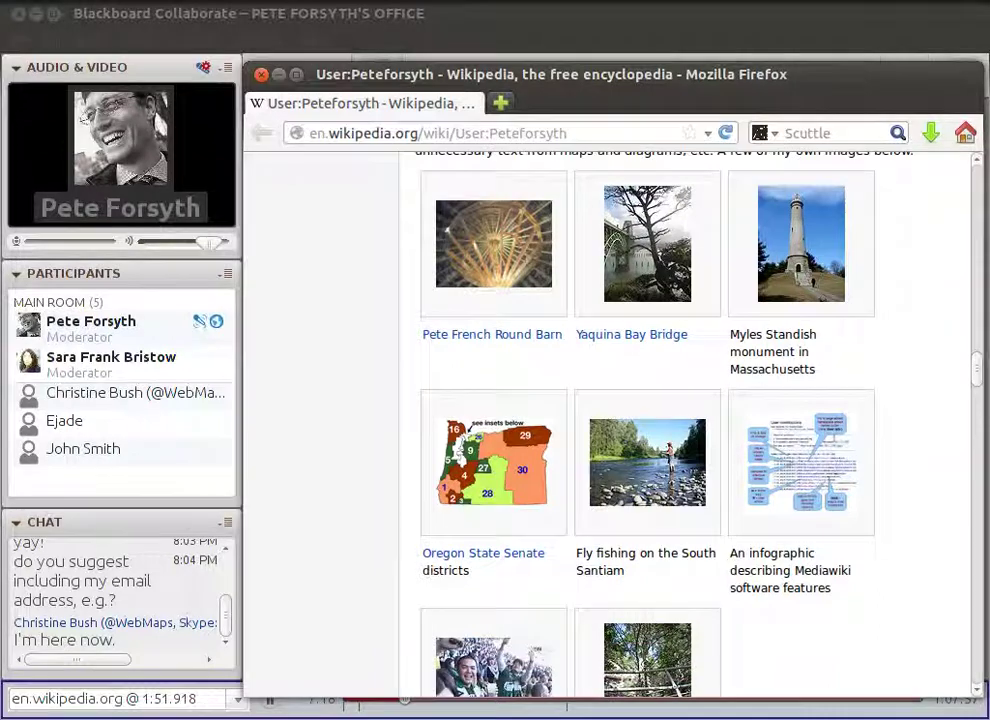
scroll(690, 420, "down", 3)
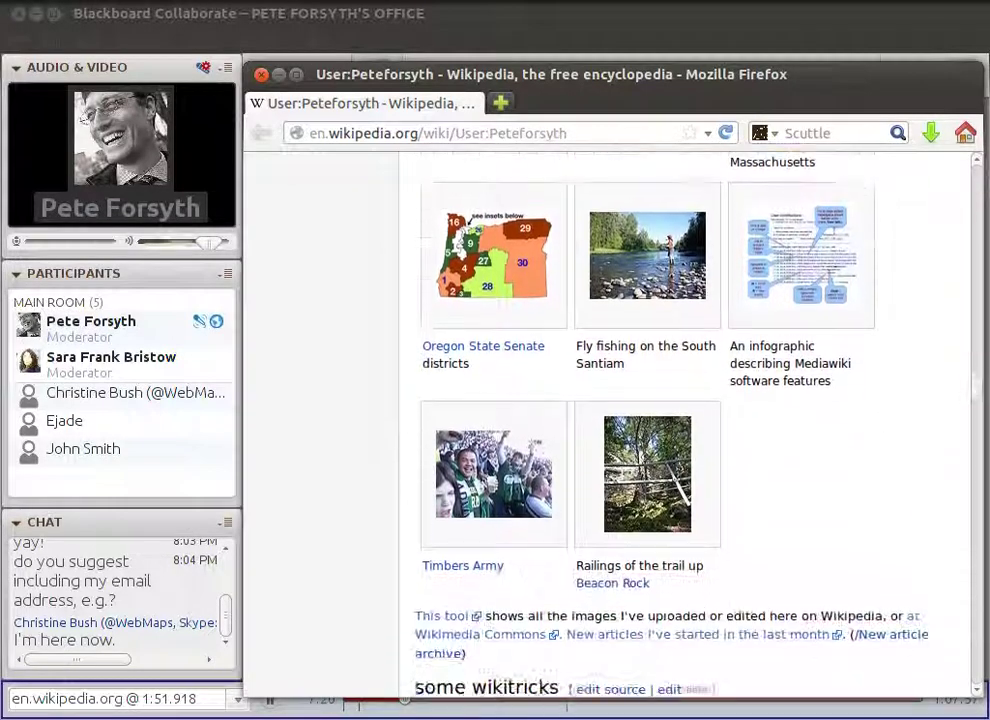
scroll(690, 420, "down", 10)
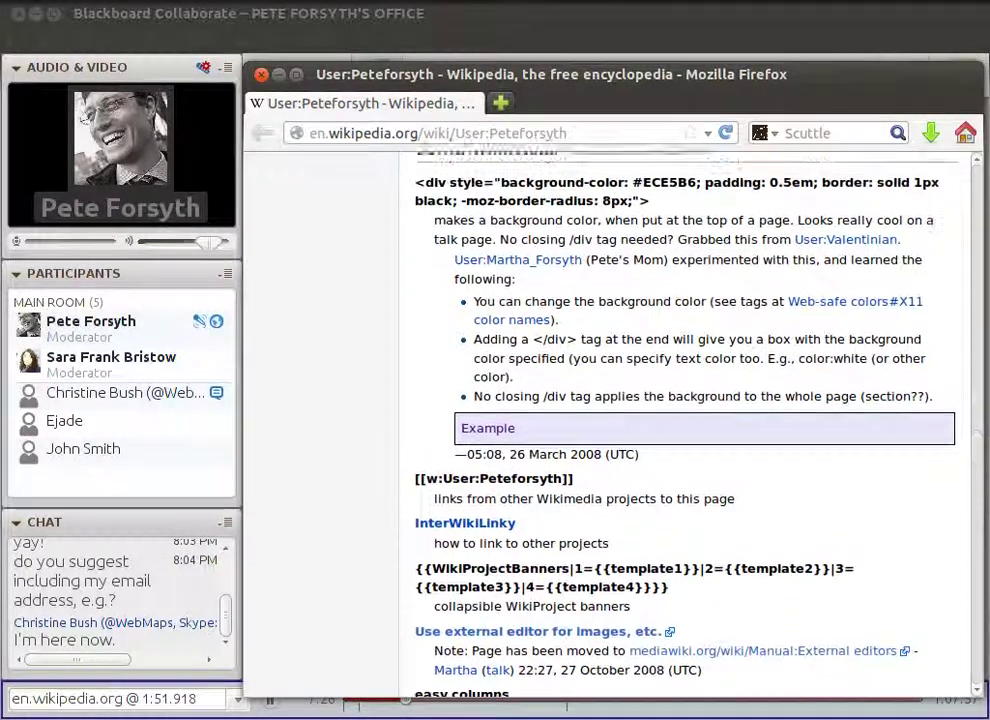
scroll(690, 420, "up", 1)
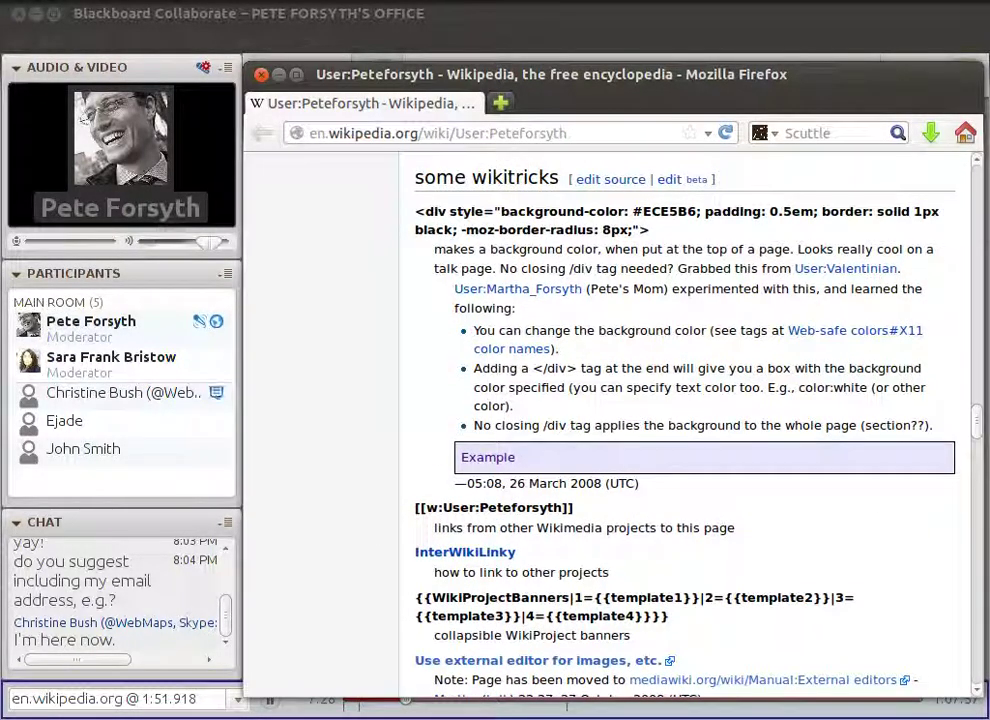
scroll(690, 420, "down", 4)
scroll(690, 420, "down", 5)
scroll(690, 420, "down", 5)
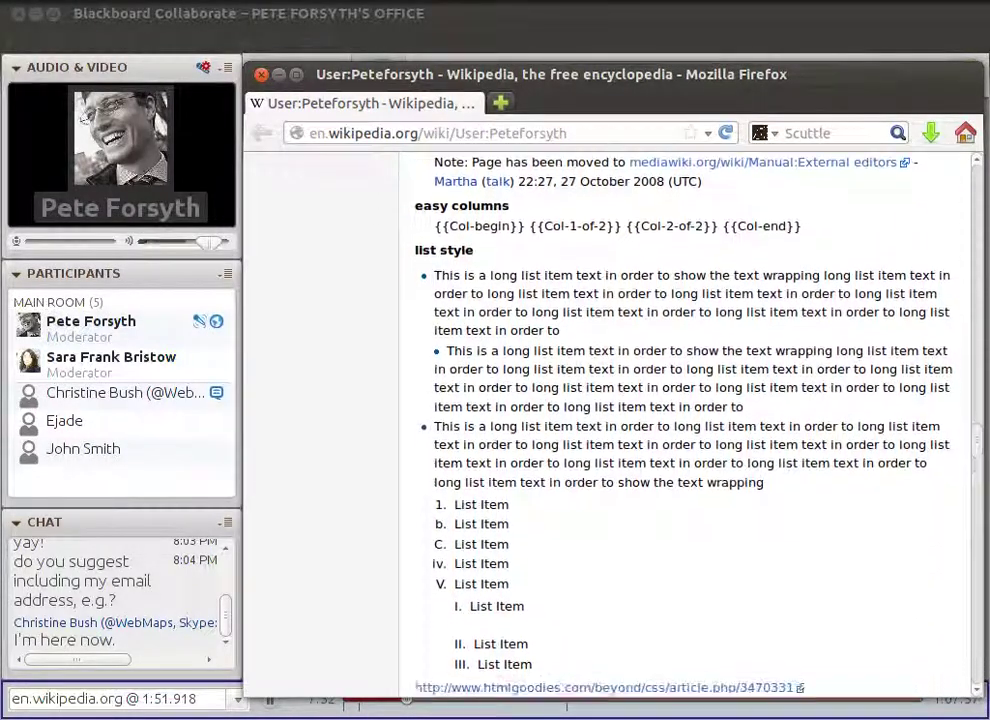
scroll(690, 420, "down", 6)
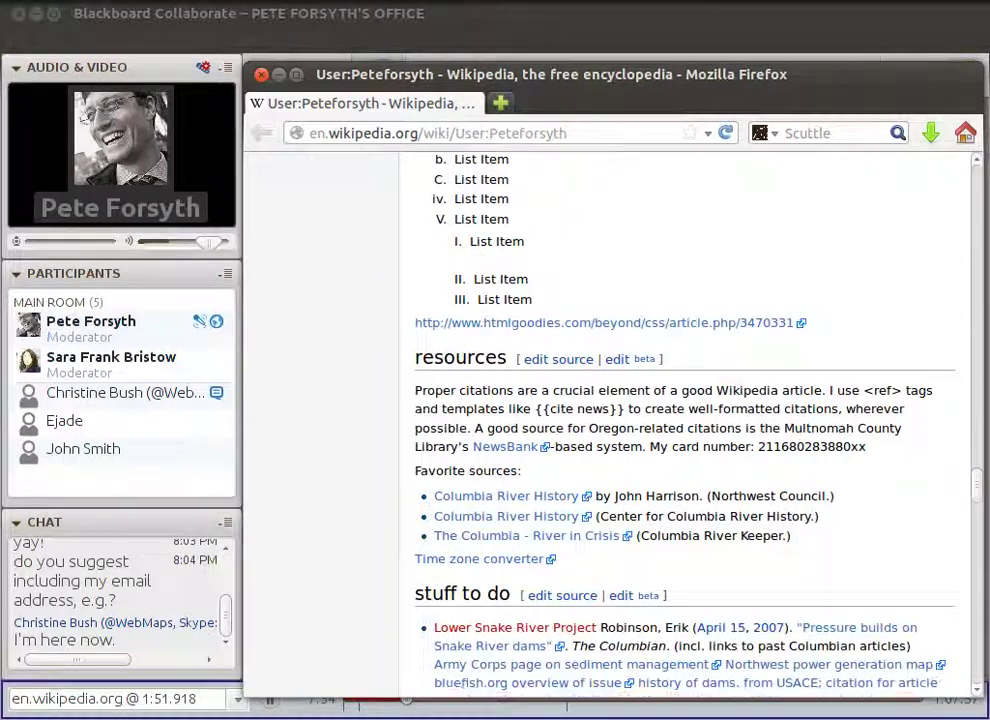
Review the user page's resources, stuff to do, legislation advocacy and statistics sections, then return to the beginning of the page.
scroll(690, 420, "down", 1)
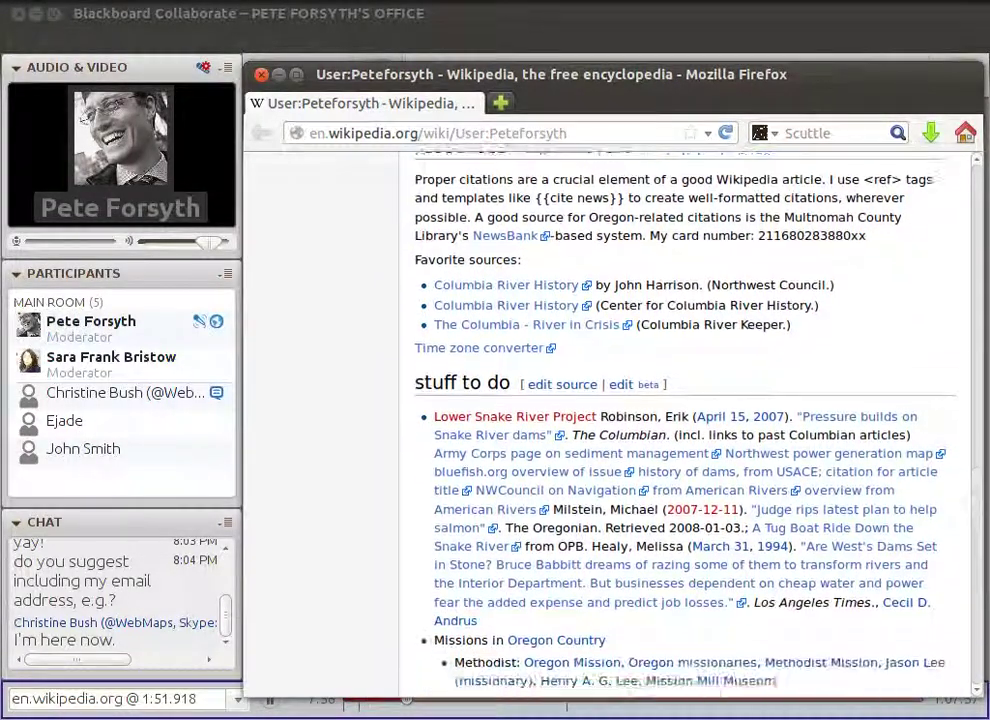
scroll(690, 420, "down", 1)
scroll(690, 420, "down", 1)
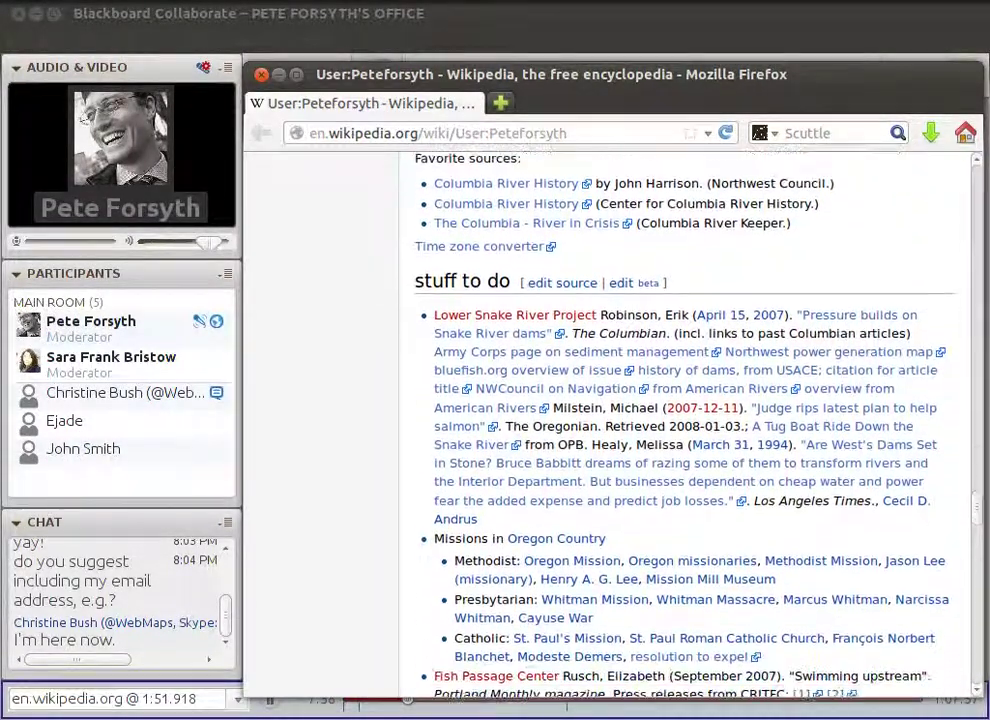
scroll(690, 420, "down", 1)
scroll(690, 420, "down", 5)
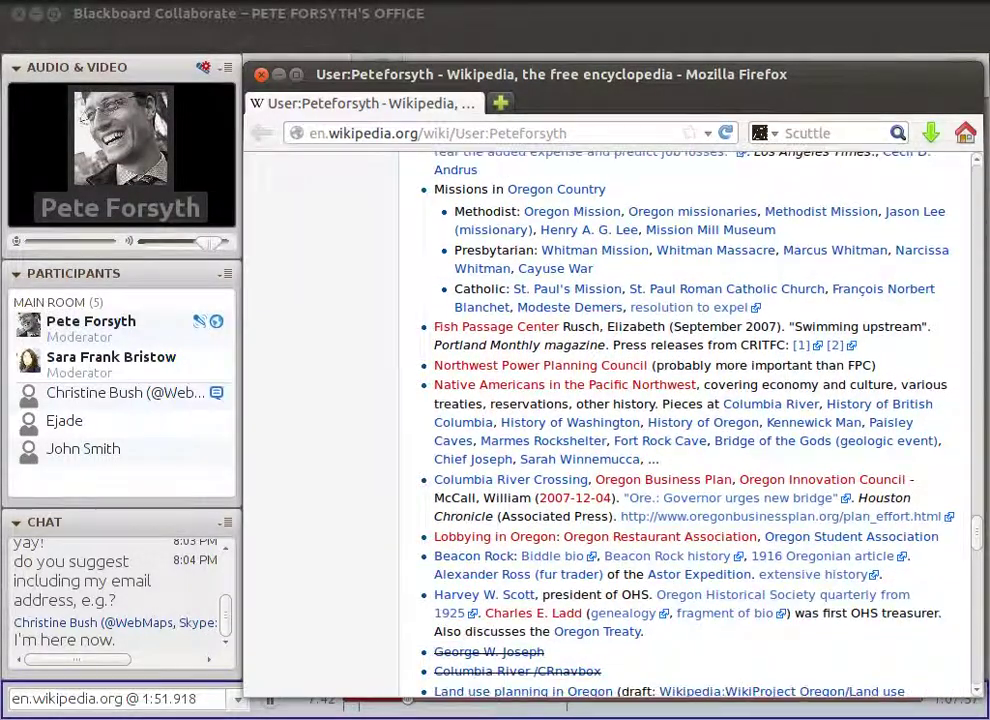
scroll(690, 420, "down", 2)
scroll(690, 420, "down", 3)
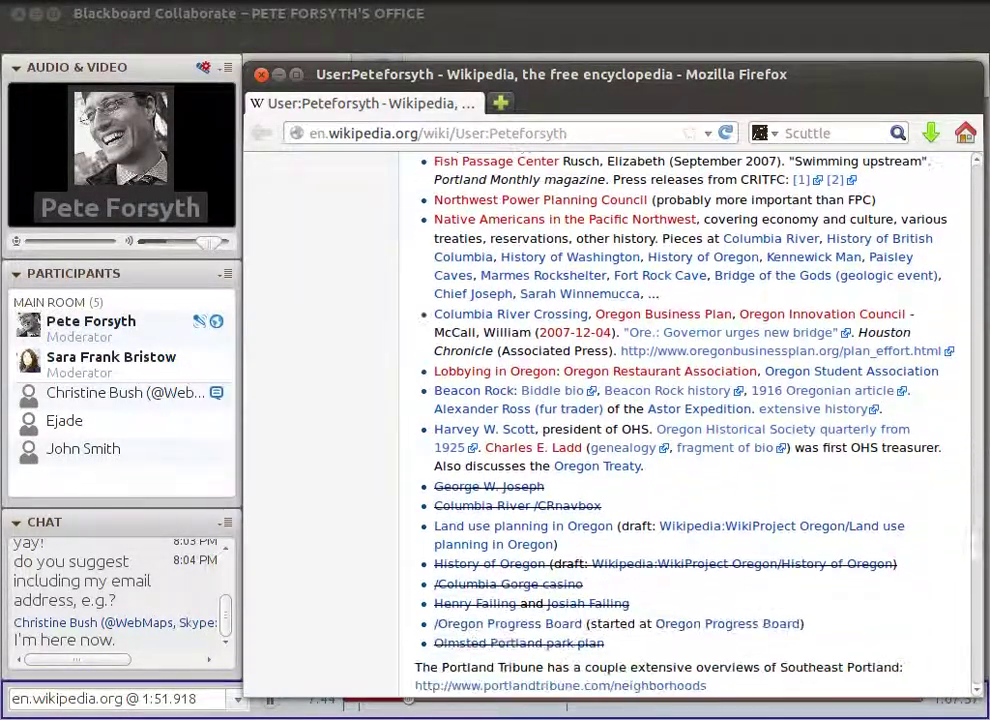
scroll(690, 420, "down", 3)
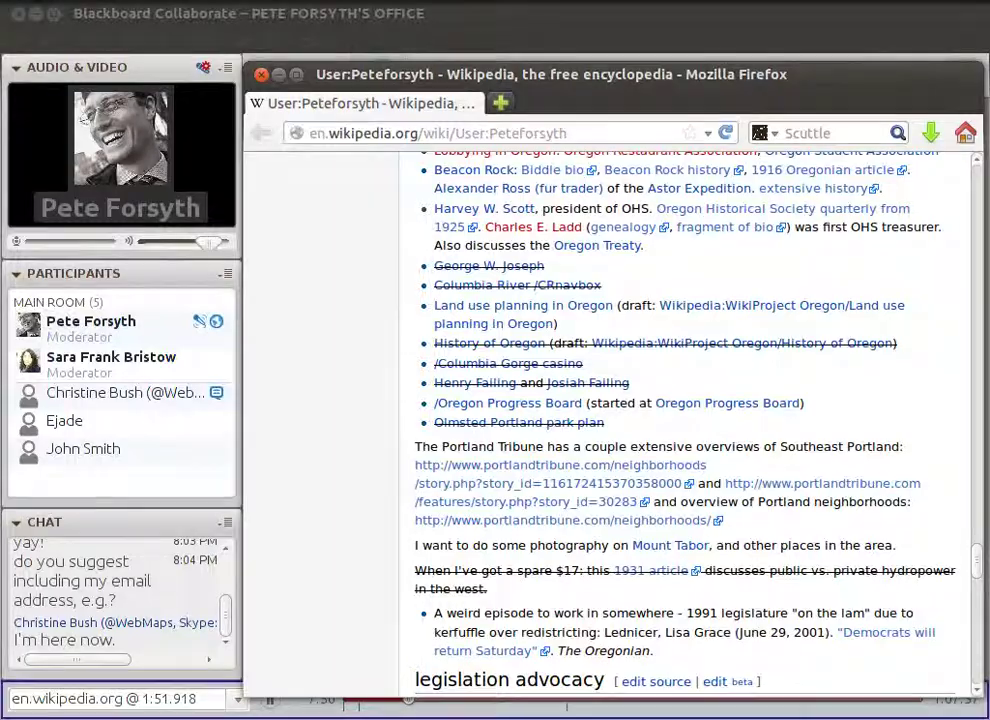
scroll(690, 420, "down", 3)
scroll(690, 420, "down", 6)
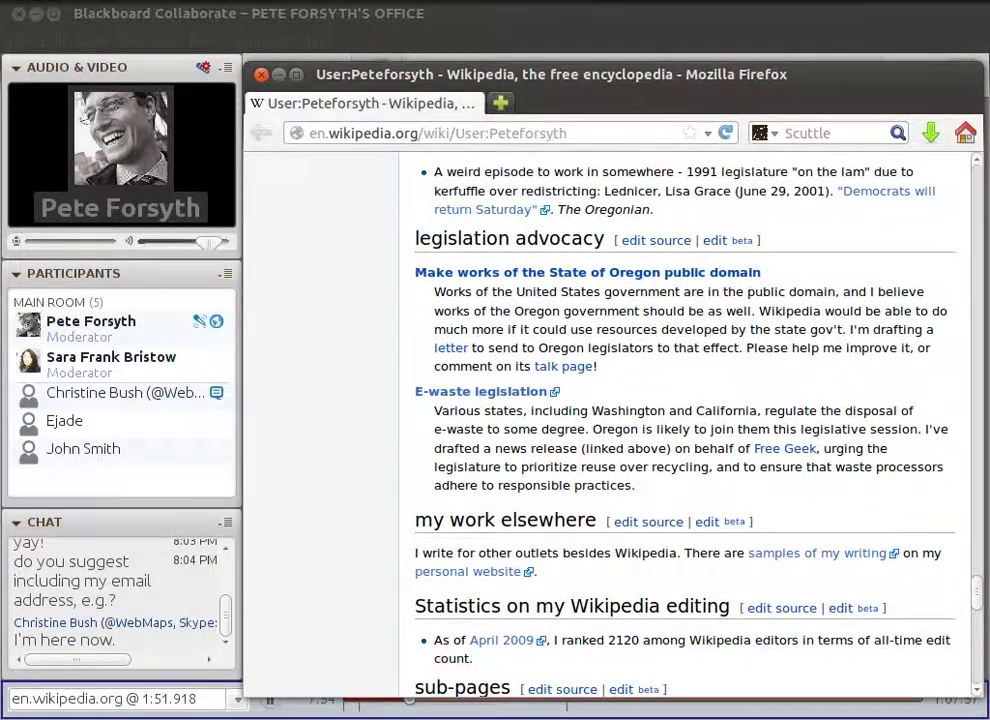
key("Home")
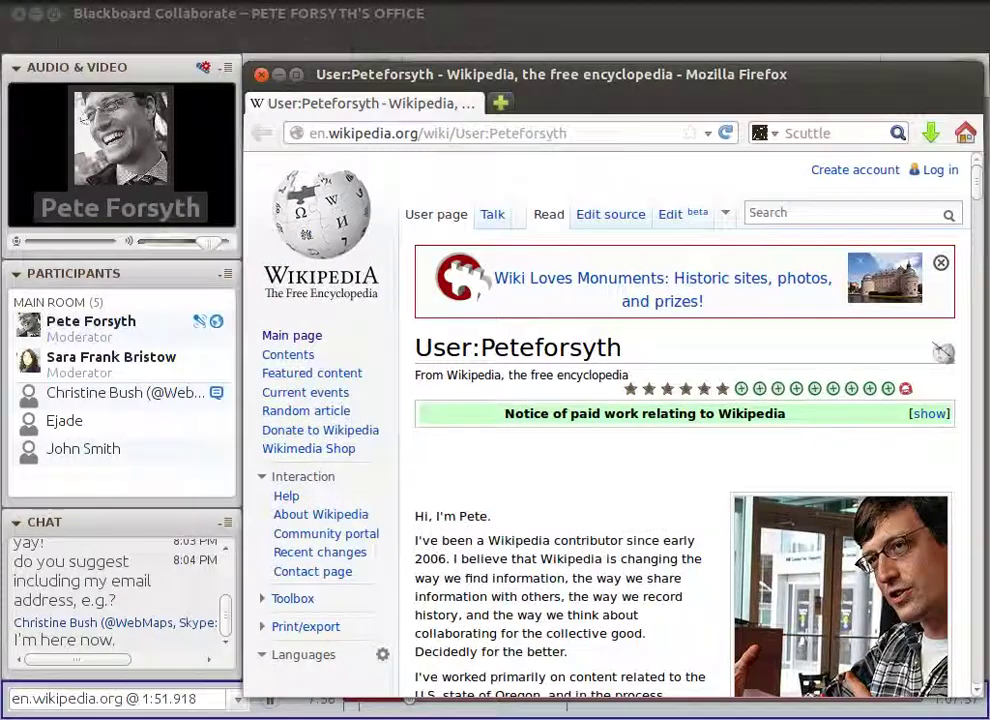
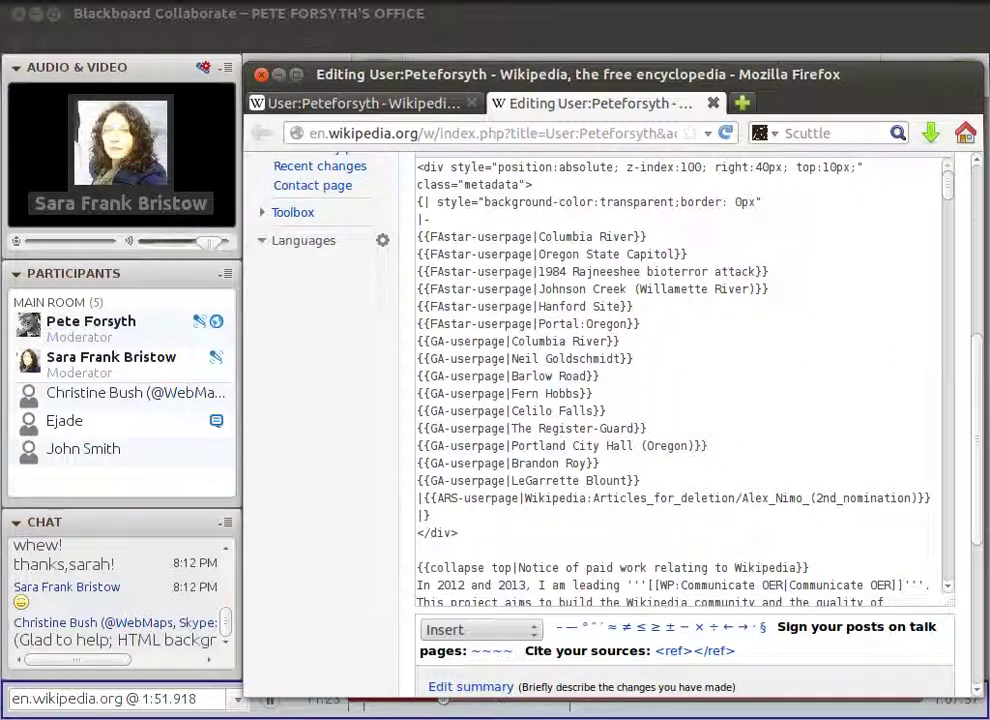
Close the rendered user page and examine the template markup in its wikitext source, including the userpage star templates.
left_click(474, 103)
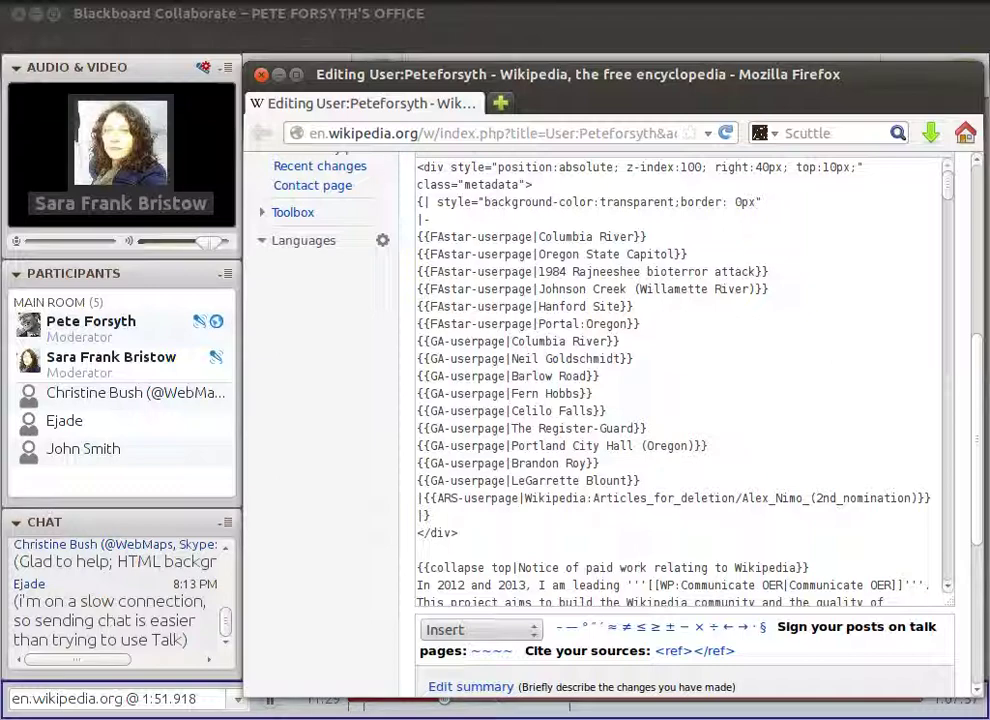
scroll(330, 400, "down", 2)
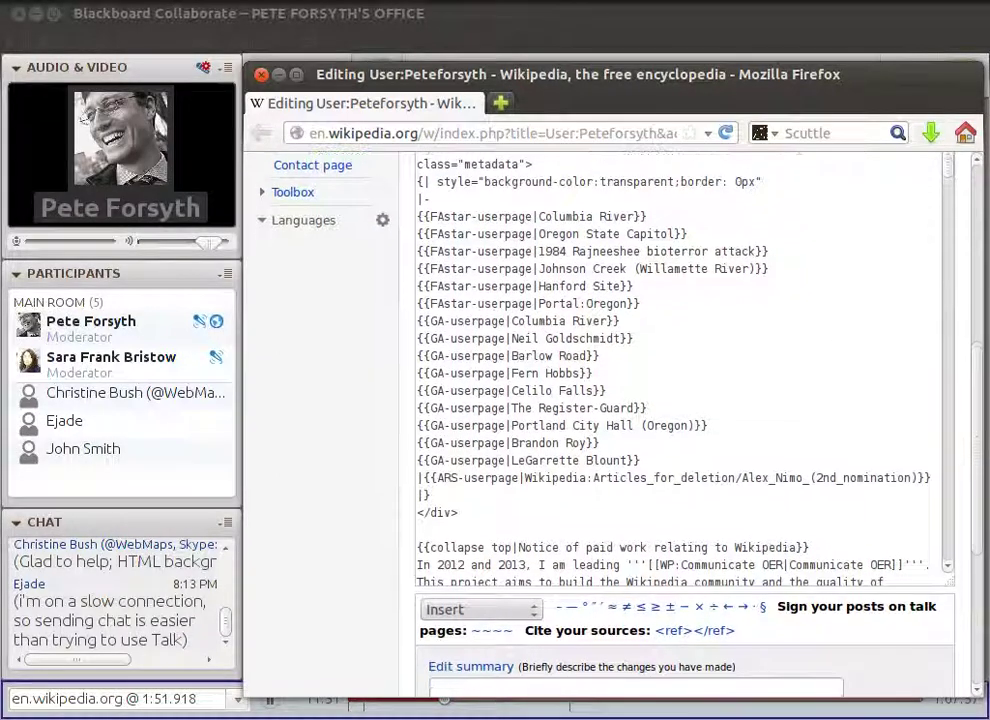
scroll(600, 400, "down", 3)
scroll(600, 400, "up", 5)
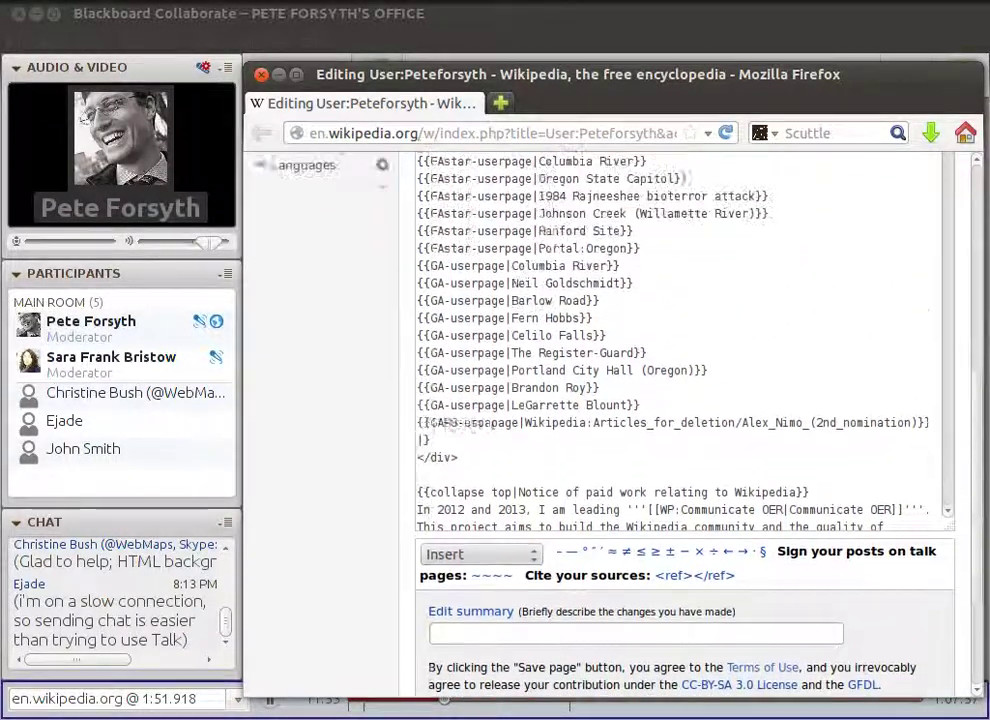
scroll(600, 400, "up", 1)
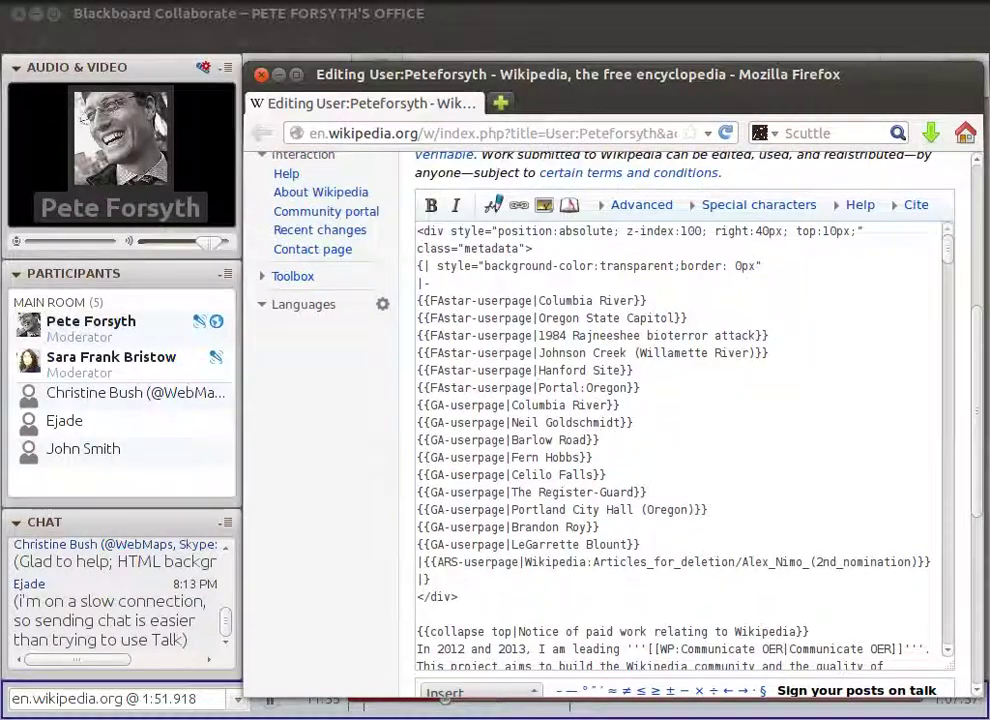
scroll(600, 400, "down", 1)
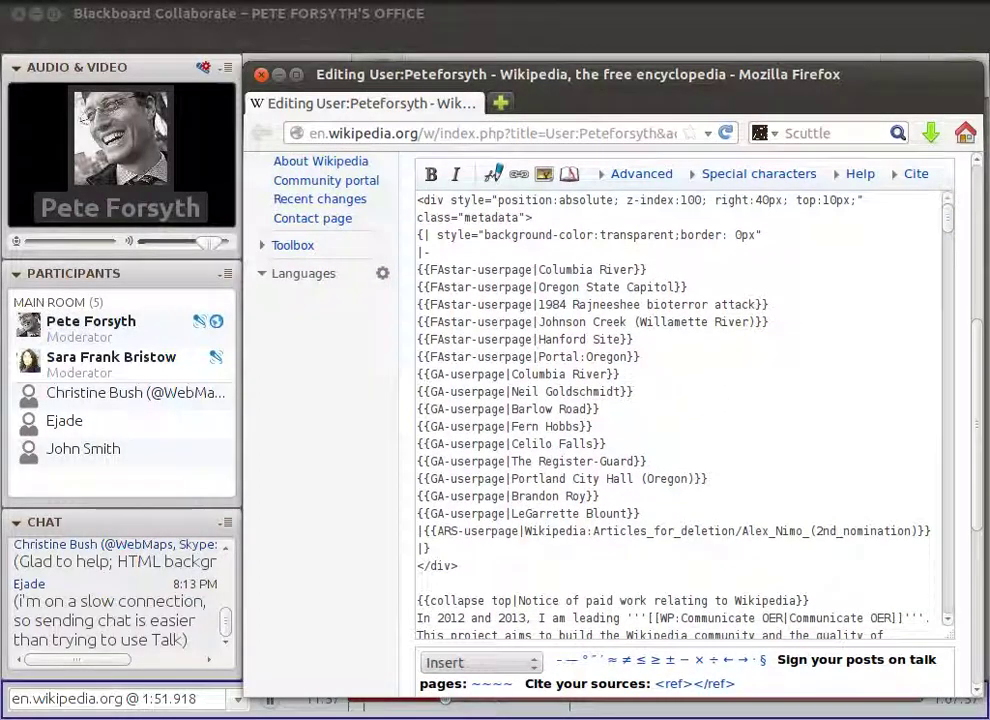
scroll(600, 400, "up", 1)
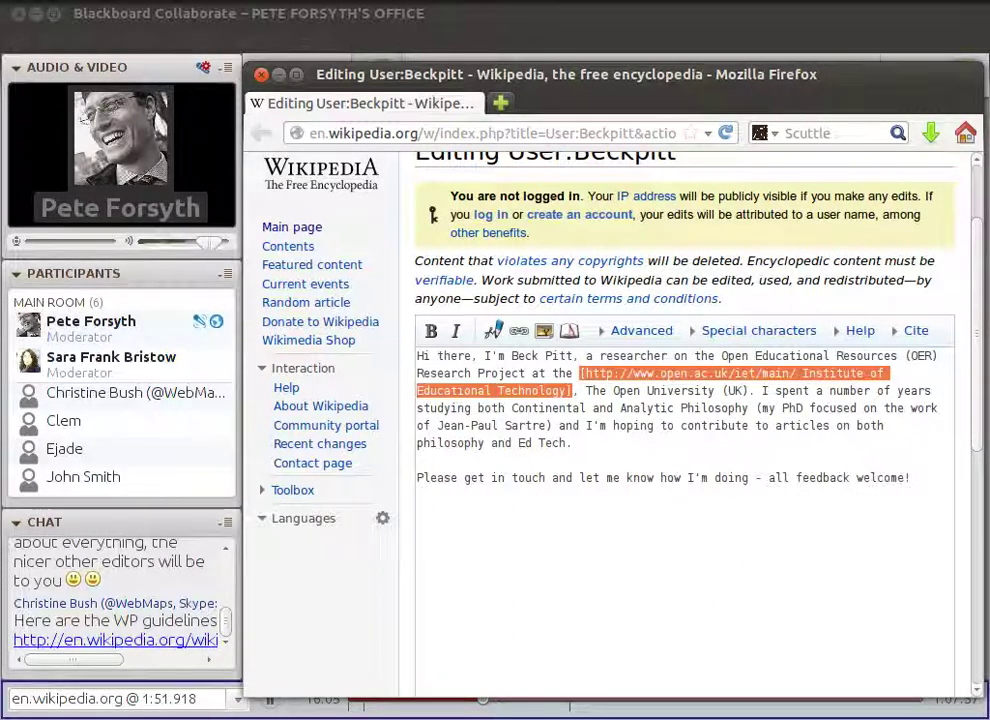
left_click(579, 443)
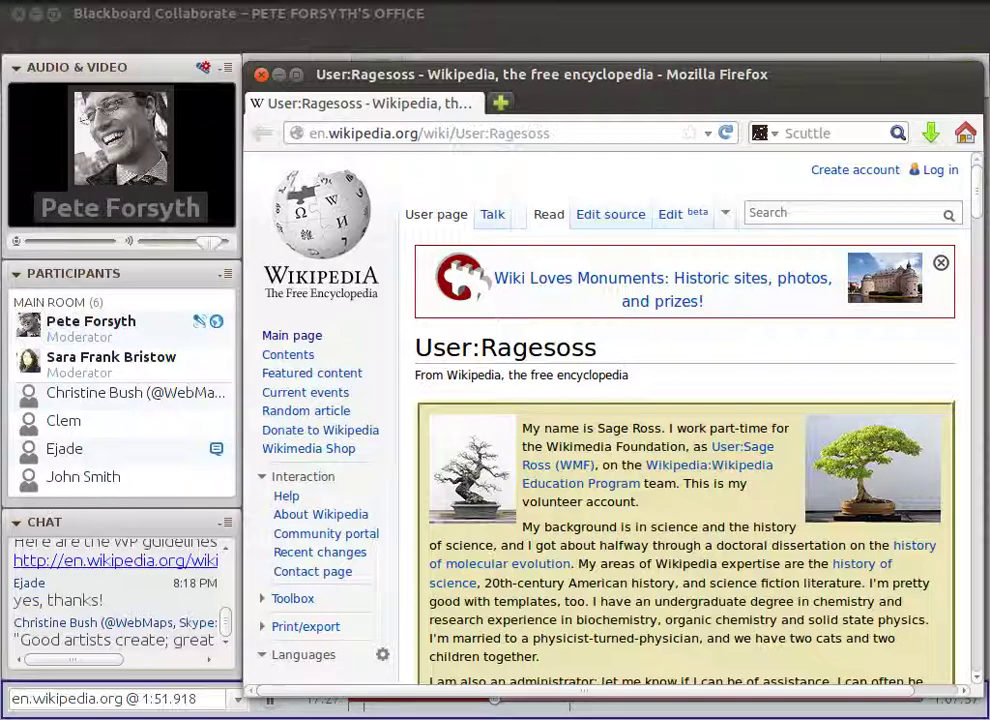
scroll(685, 420, "down", 5)
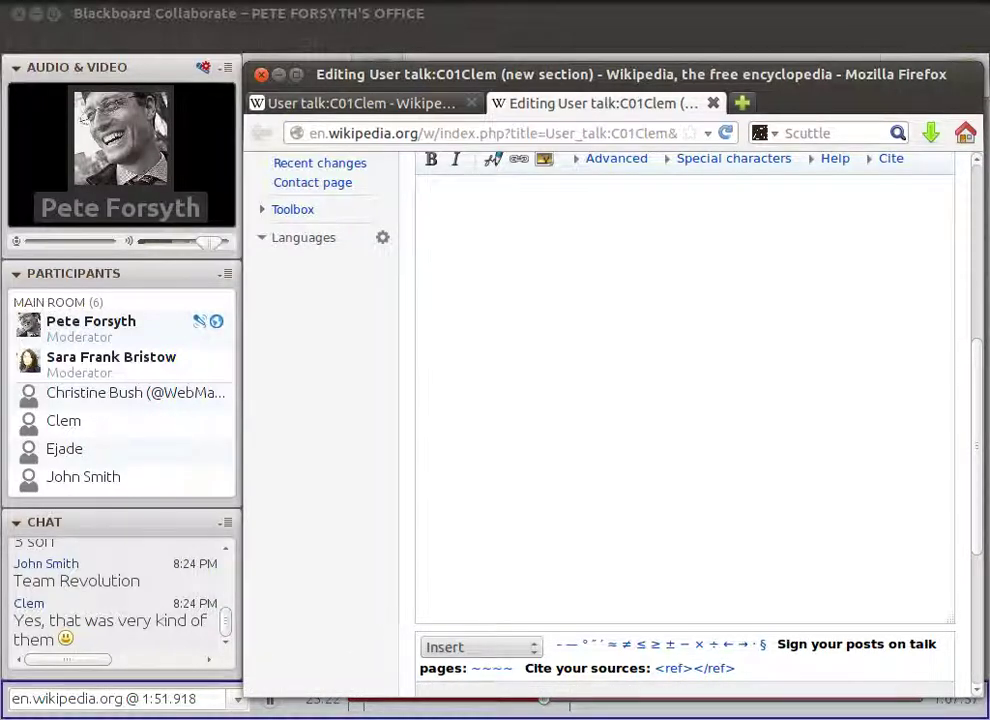
Insert a signature and timestamp into the message body of the new talk page section.
scroll(685, 400, "up", 2)
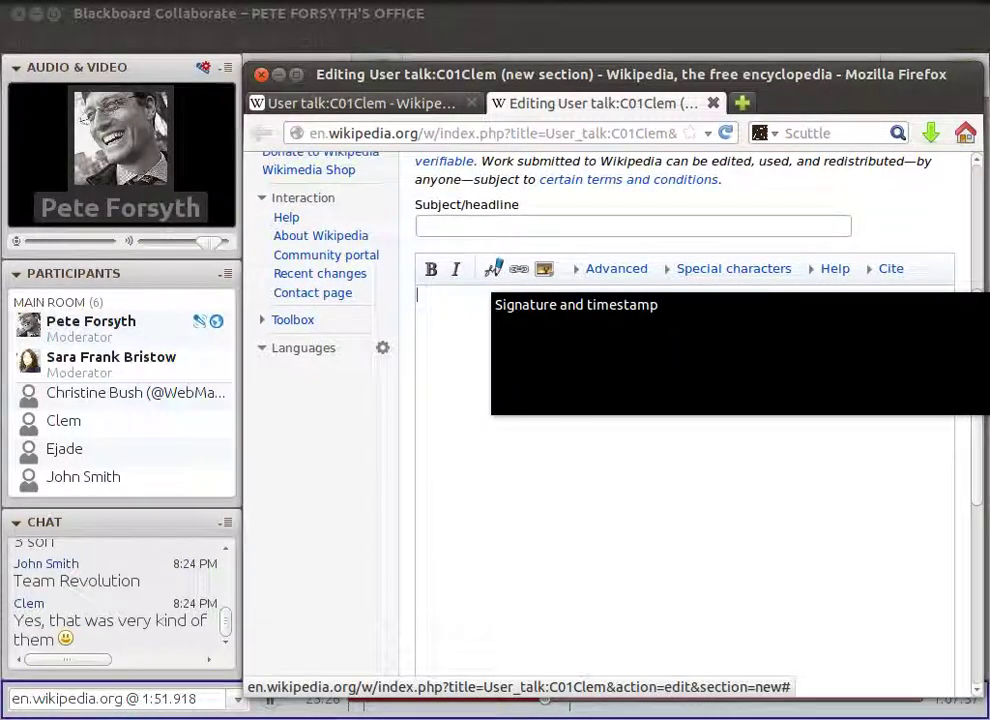
left_click(493, 268)
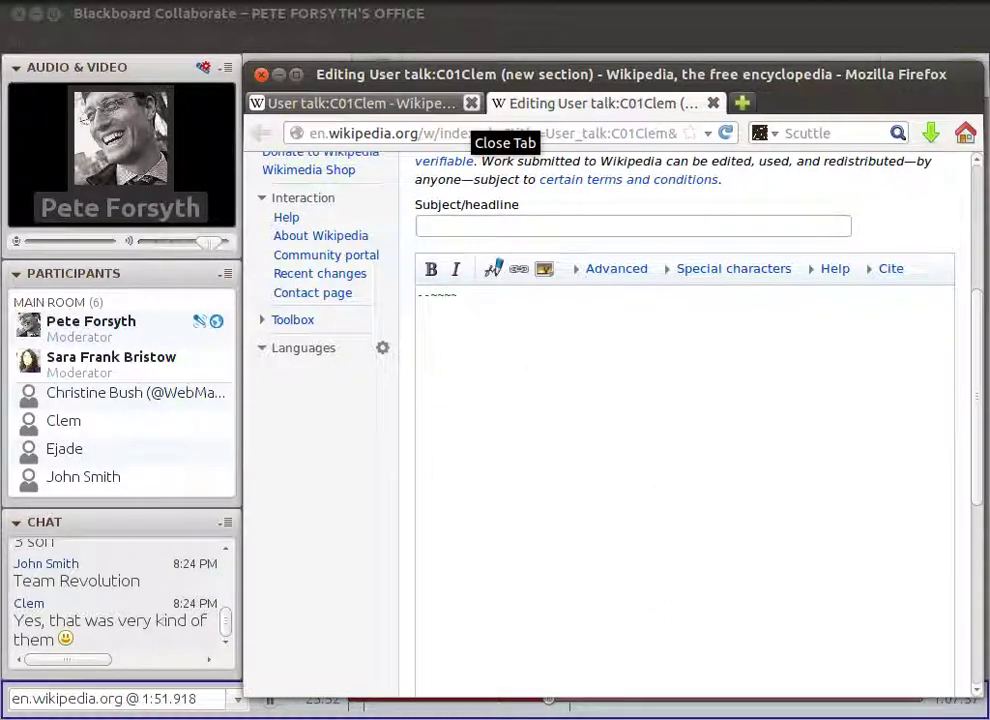
Close the talk page and its new-section editor, discarding the unsaved message so only the participant's user page stays open.
left_click(471, 103)
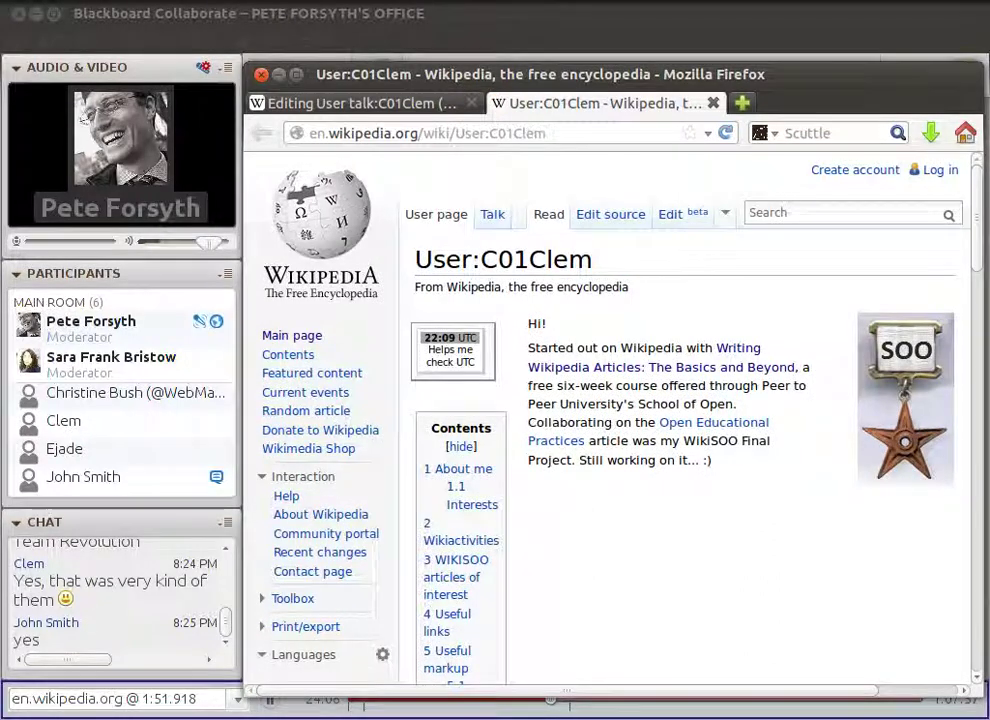
key("ctrl+Page_Up")
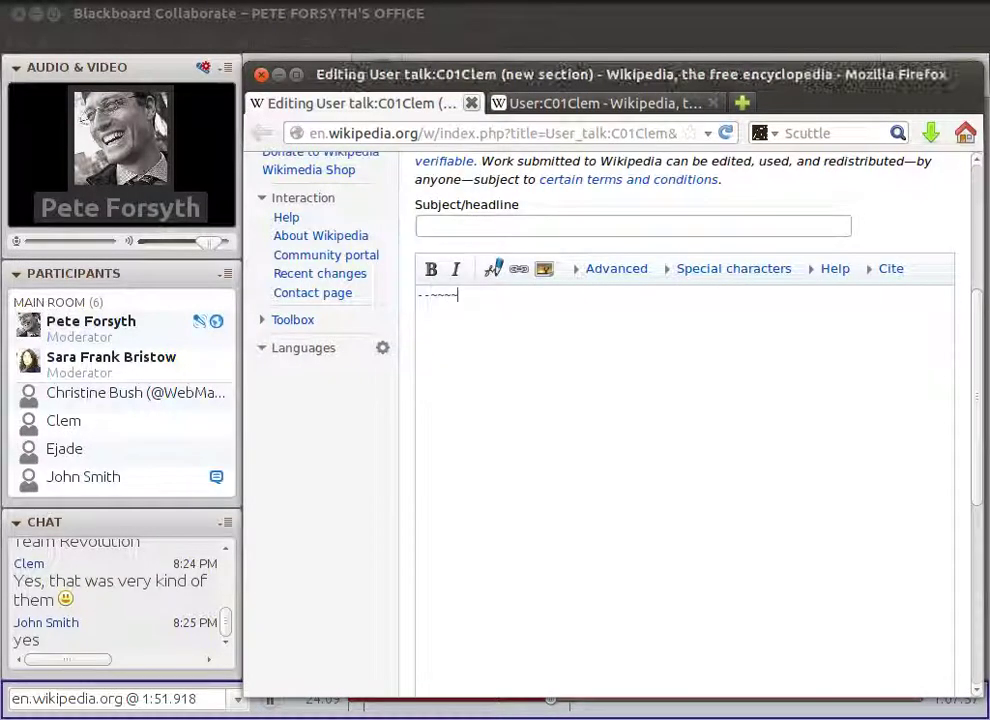
key("ctrl+w")
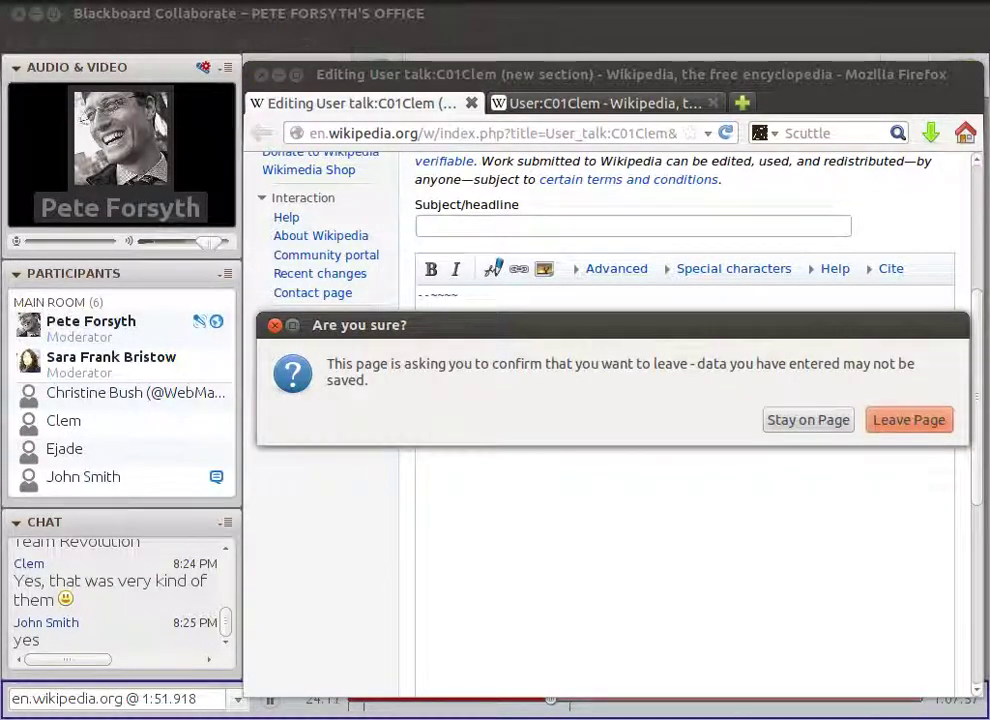
key("Return")
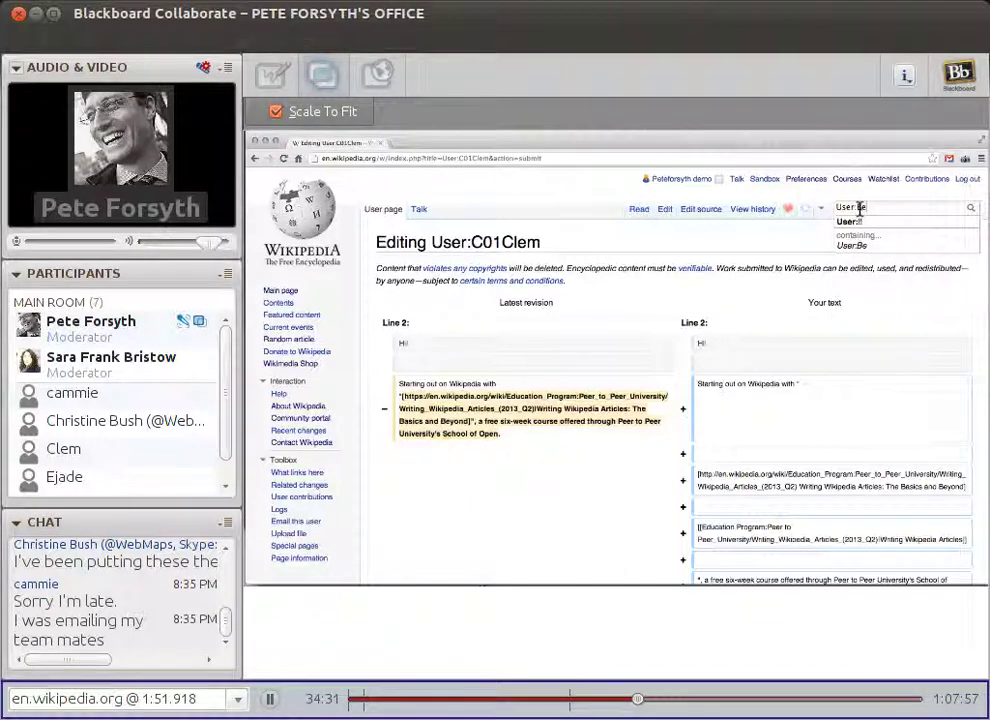
Look up another participant's user page through the wiki search, leaving the current edit without saving.
key("Return")
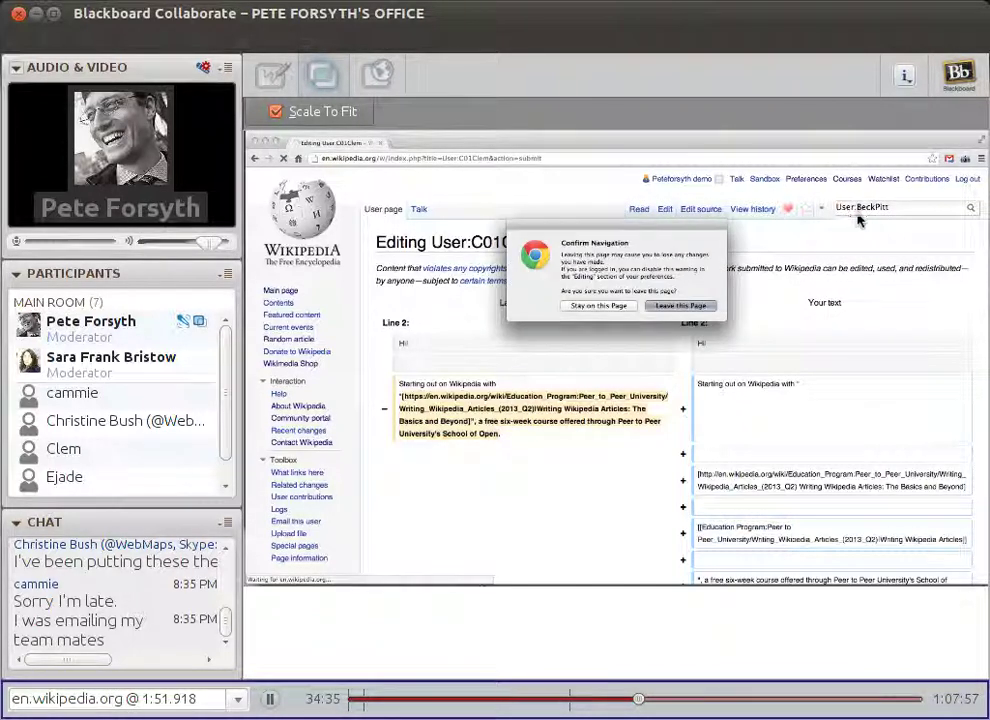
left_click(670, 305)
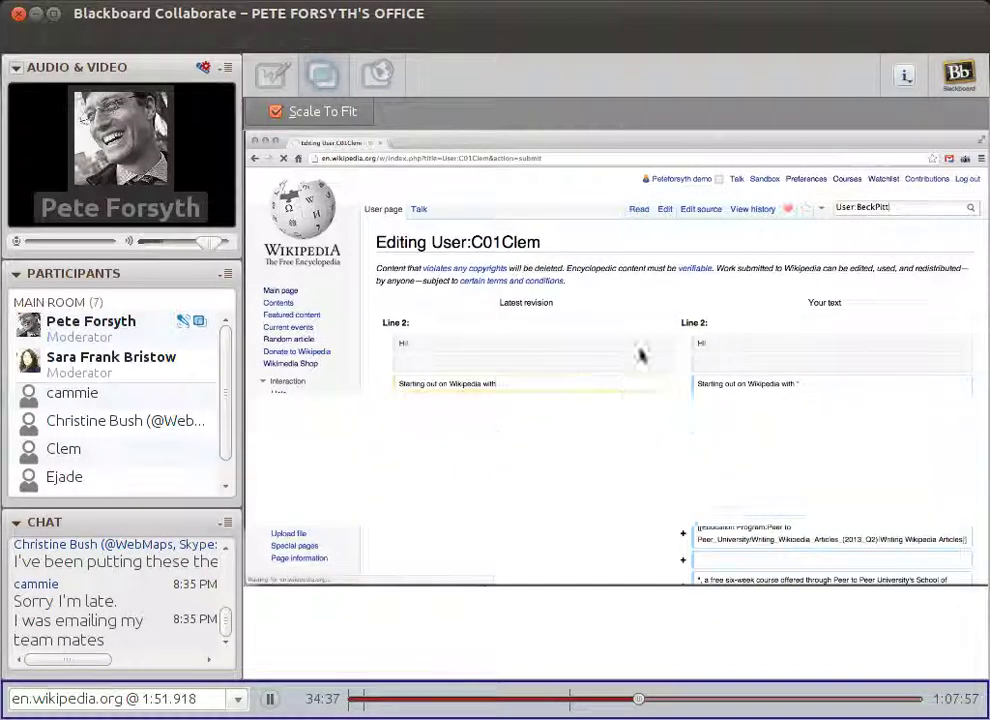